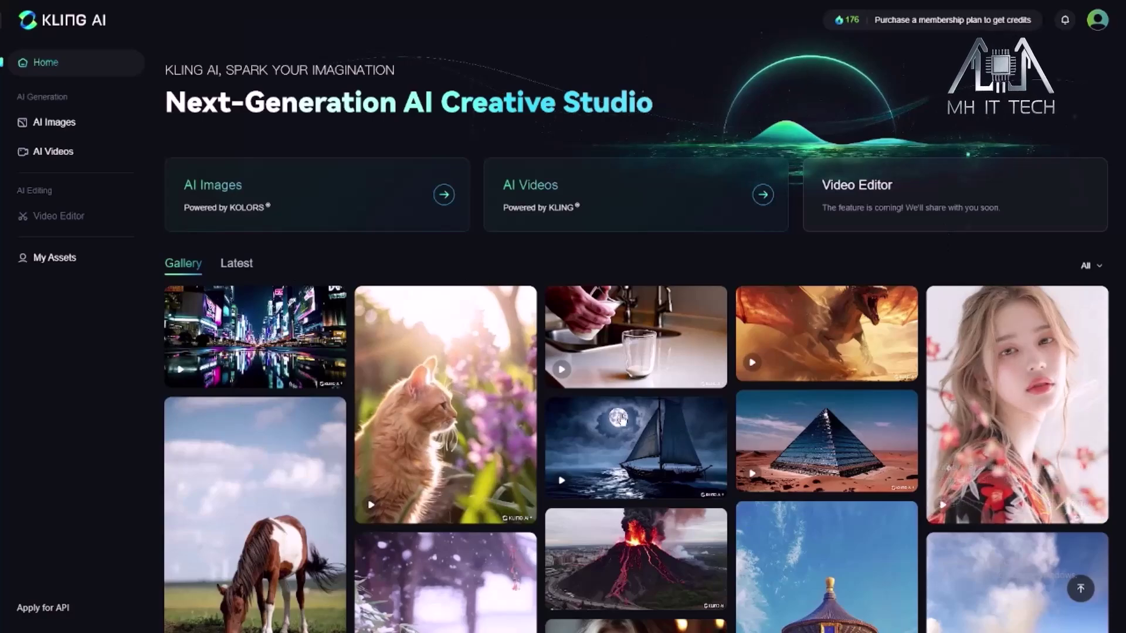
Step: Open the AI Videos creation workspace from the Kling AI home page
{"action": "scroll", "coordinate": [596, 420], "scroll_direction": "down", "scroll_amount": 10}
{"action": "scroll", "coordinate": [624, 421], "scroll_direction": "up", "scroll_amount": 5}
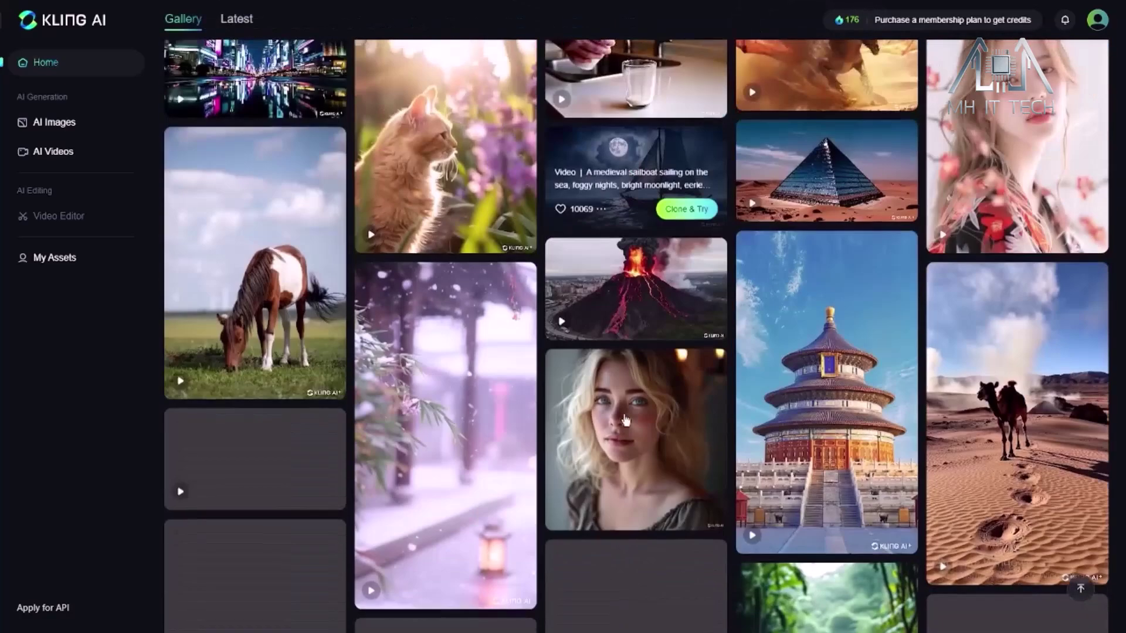
{"action": "scroll", "coordinate": [625, 420], "scroll_direction": "up", "scroll_amount": 5}
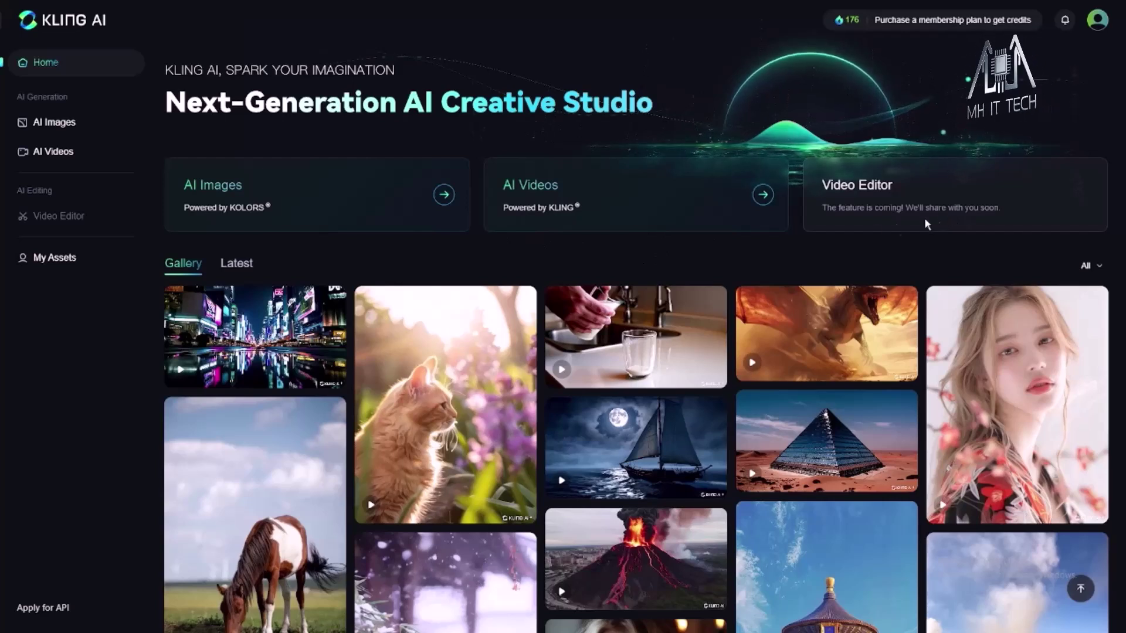
{"action": "left_click", "coordinate": [712, 205]}
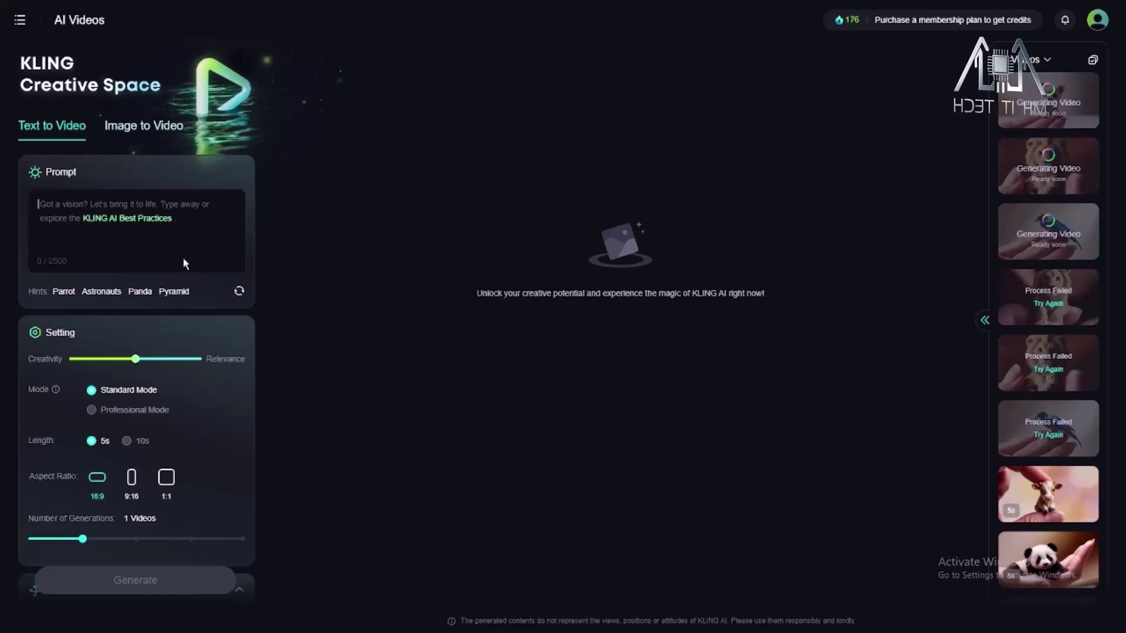
Step: Switch to Image to Video and upload the baby panda image "Leonardo_Phoenix_A_highly_detailed_creative_closeup_shot_with_0"
{"action": "left_click", "coordinate": [137, 126]}
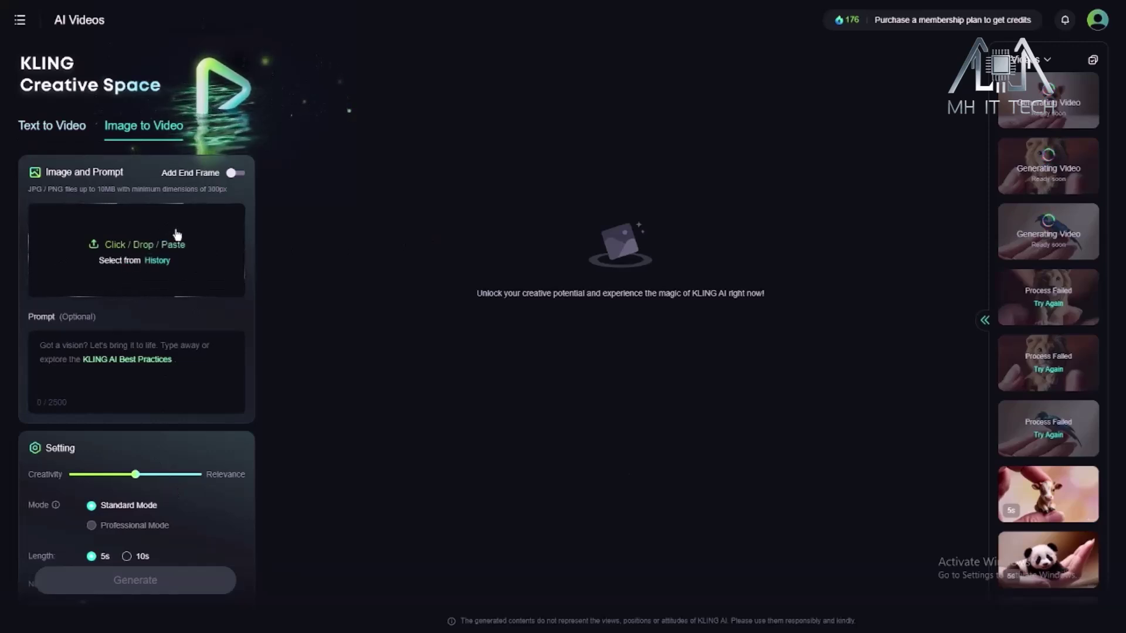
{"action": "left_click", "coordinate": [189, 280]}
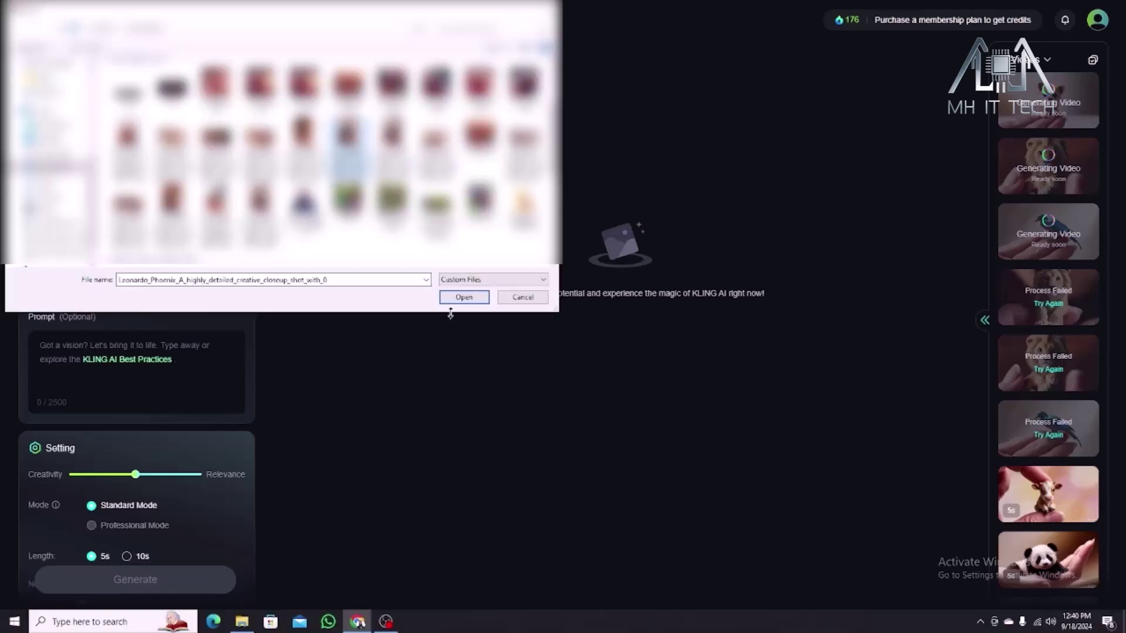
{"action": "left_click", "coordinate": [463, 299]}
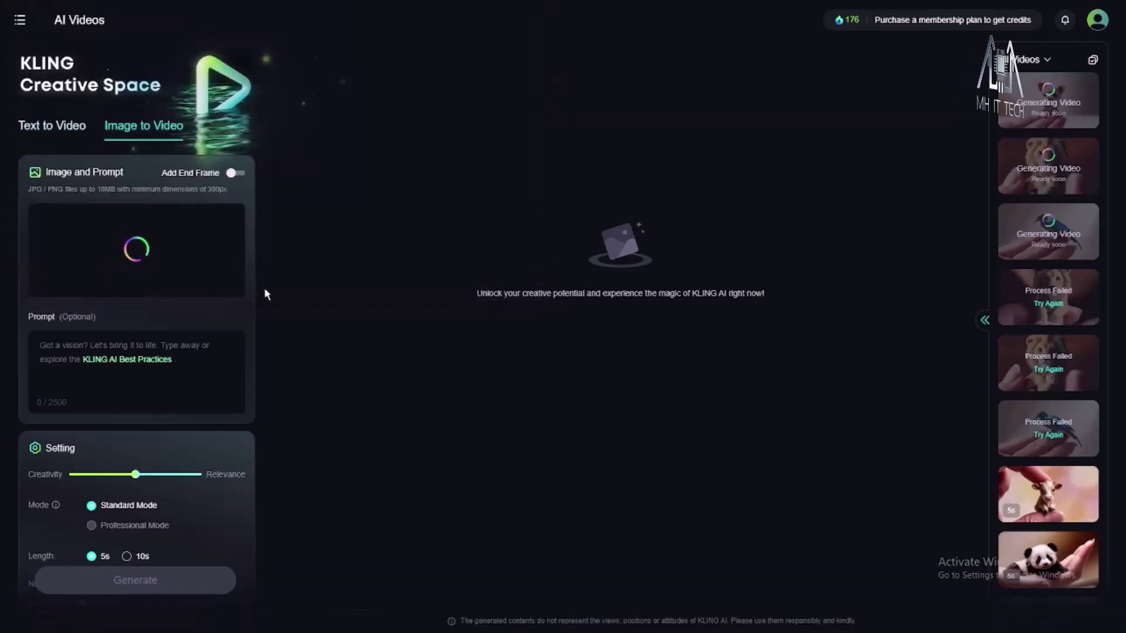
Step: Set the panda video's length to 5s, leave the prompt empty and generate it in Standard Mode
{"action": "left_click", "coordinate": [118, 369]}
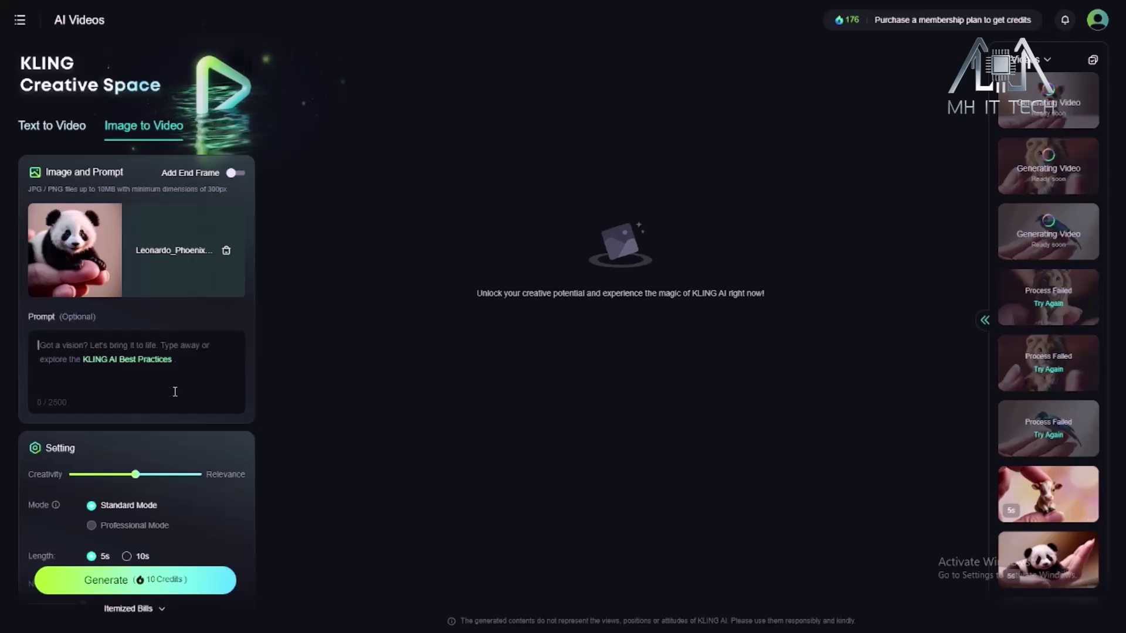
{"action": "scroll", "coordinate": [175, 392], "scroll_direction": "down", "scroll_amount": 3}
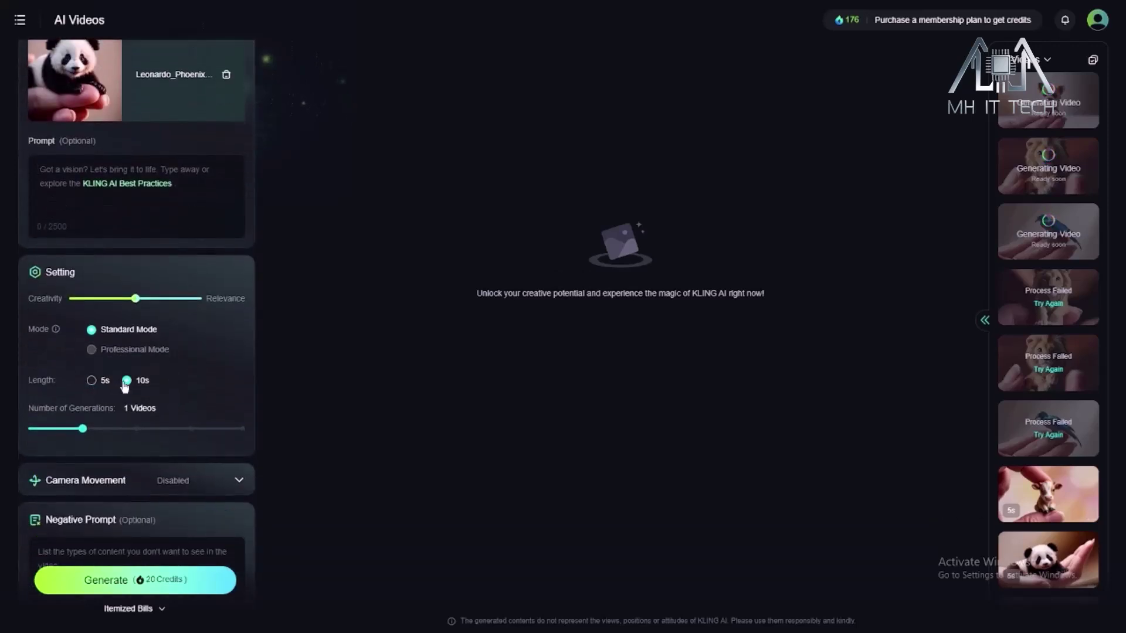
{"action": "left_click", "coordinate": [91, 381]}
{"action": "scroll", "coordinate": [212, 350], "scroll_direction": "down", "scroll_amount": 1}
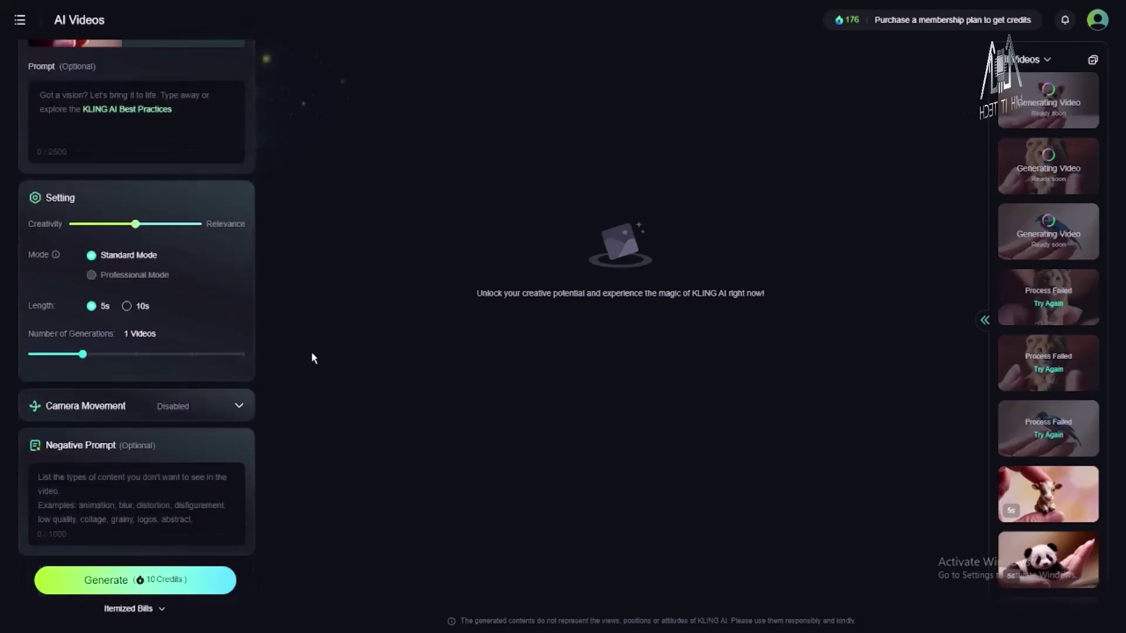
{"action": "scroll", "coordinate": [202, 605], "scroll_direction": "up", "scroll_amount": 2}
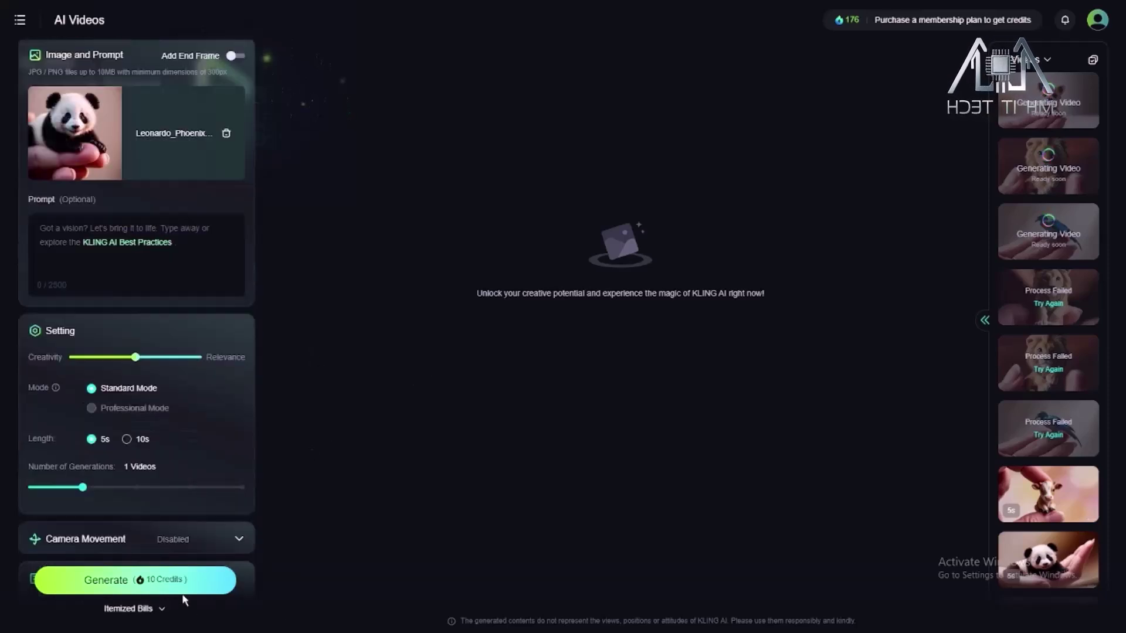
{"action": "left_click", "coordinate": [188, 590]}
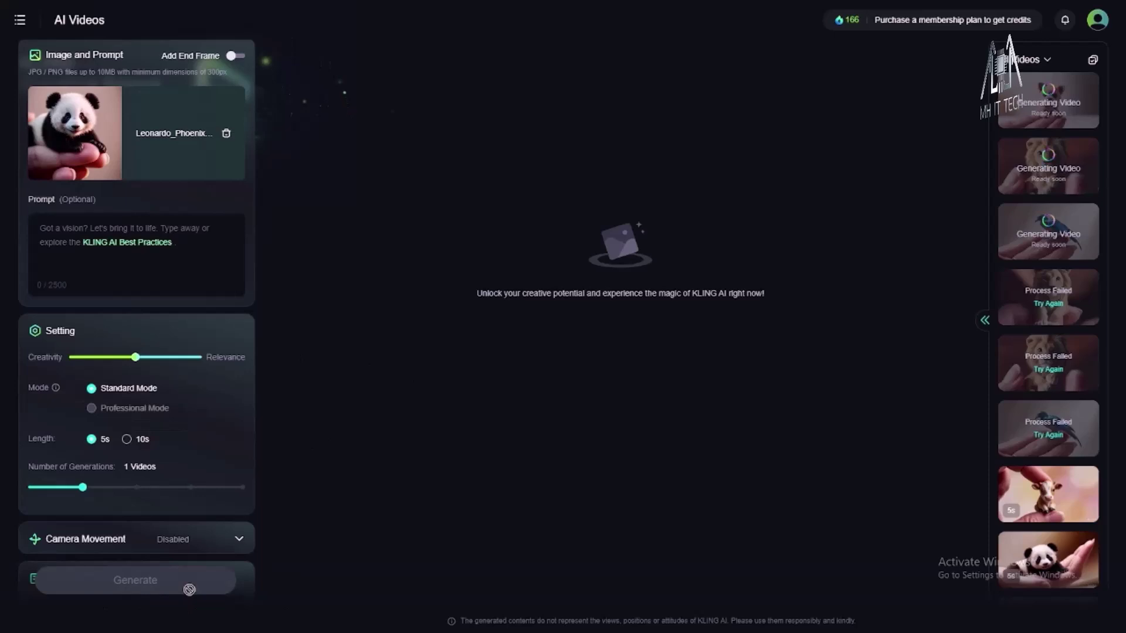
Step: View the finished 5s baby panda video from the list of generated videos
{"action": "scroll", "coordinate": [1079, 453], "scroll_direction": "down", "scroll_amount": 4}
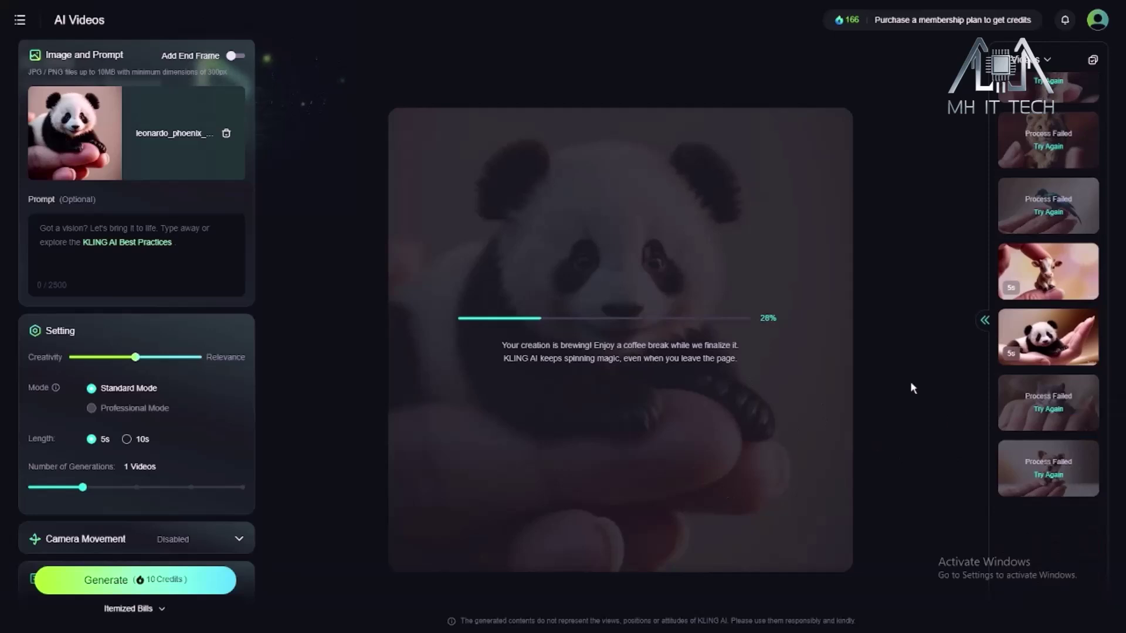
{"action": "left_click", "coordinate": [1038, 313]}
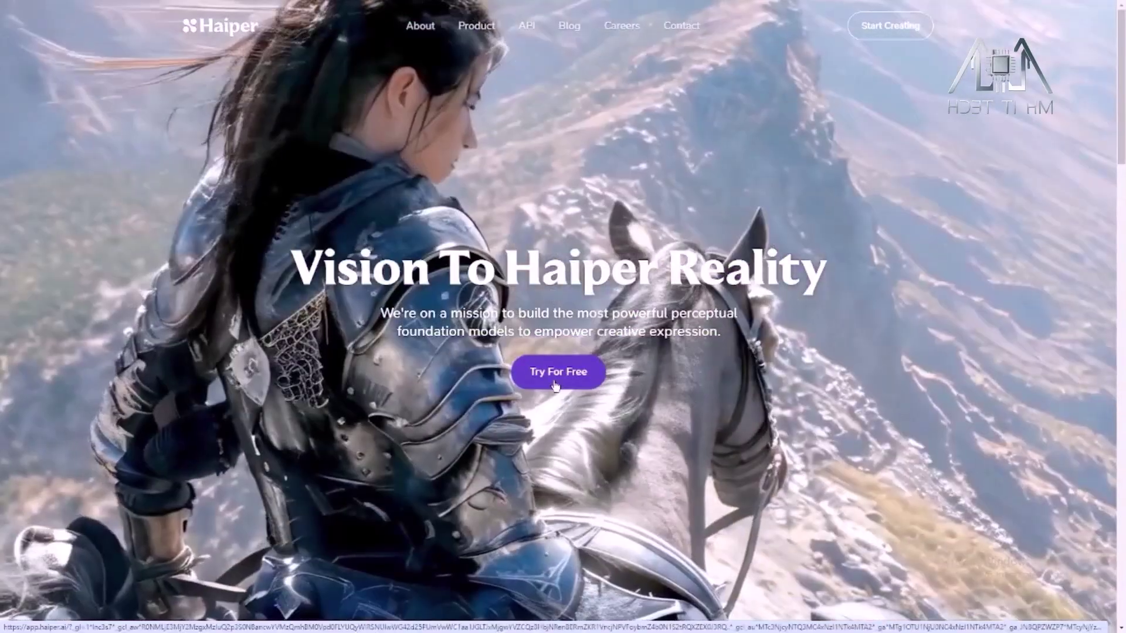
Step: Start the free Haiper web app and look over its available creation modes
{"action": "left_click", "coordinate": [557, 372]}
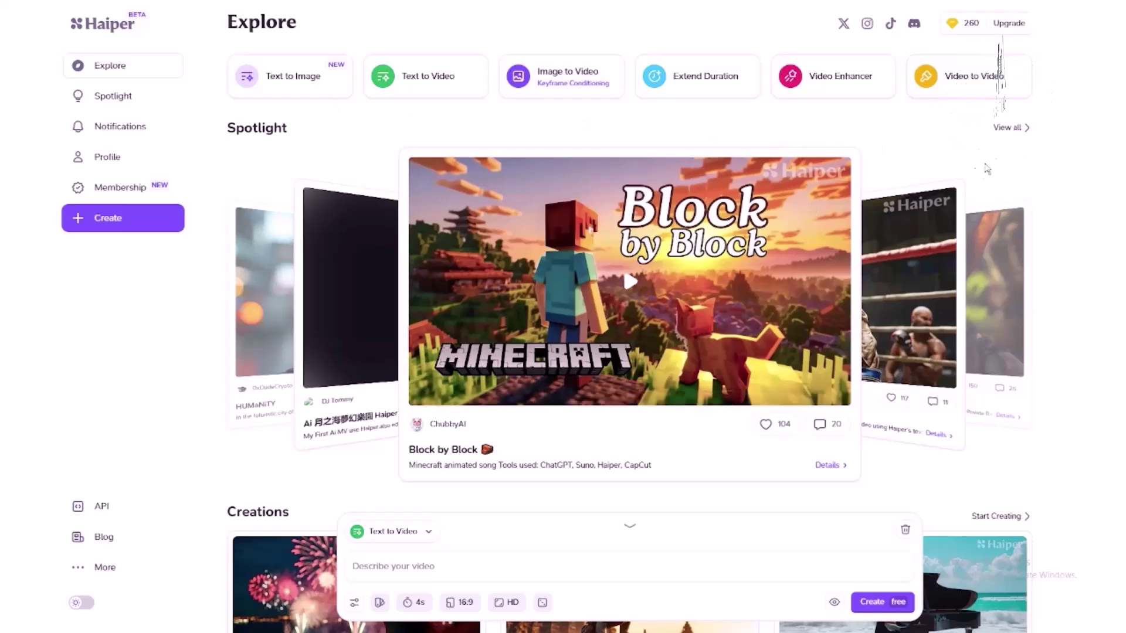
{"action": "scroll", "coordinate": [363, 547], "scroll_direction": "down", "scroll_amount": 1}
{"action": "left_click", "coordinate": [630, 527]}
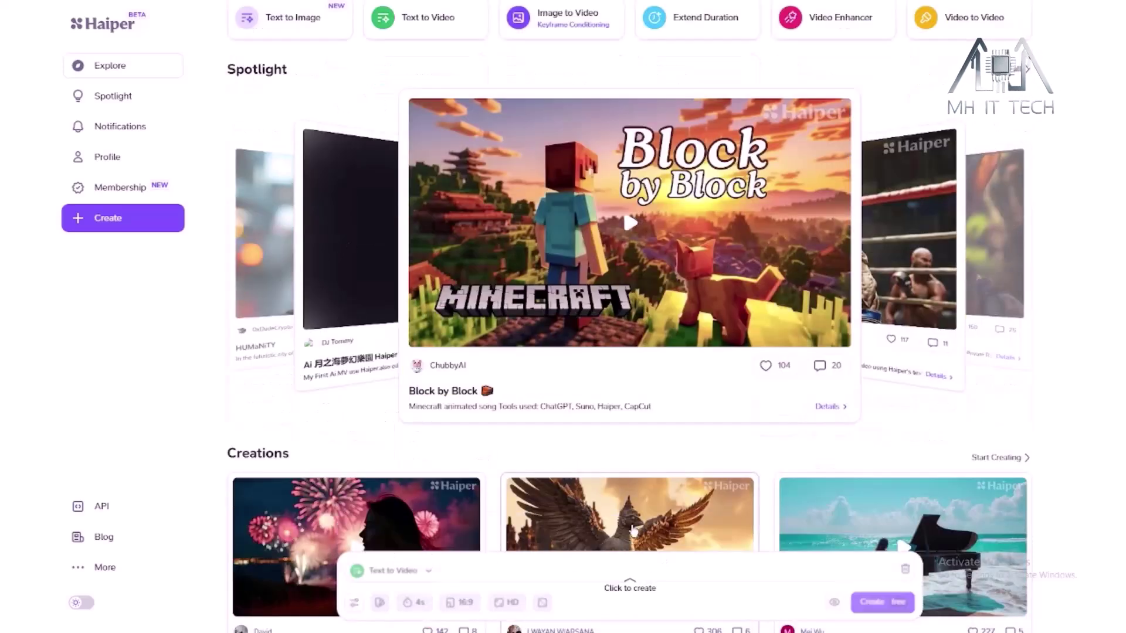
{"action": "left_click", "coordinate": [635, 572]}
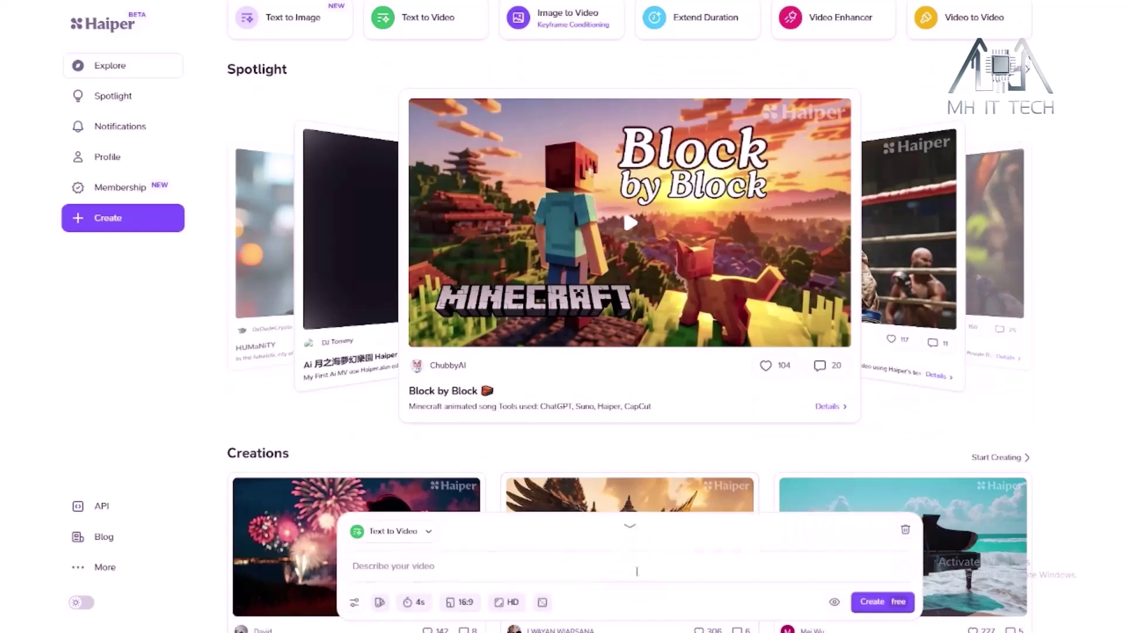
{"action": "left_click", "coordinate": [429, 532]}
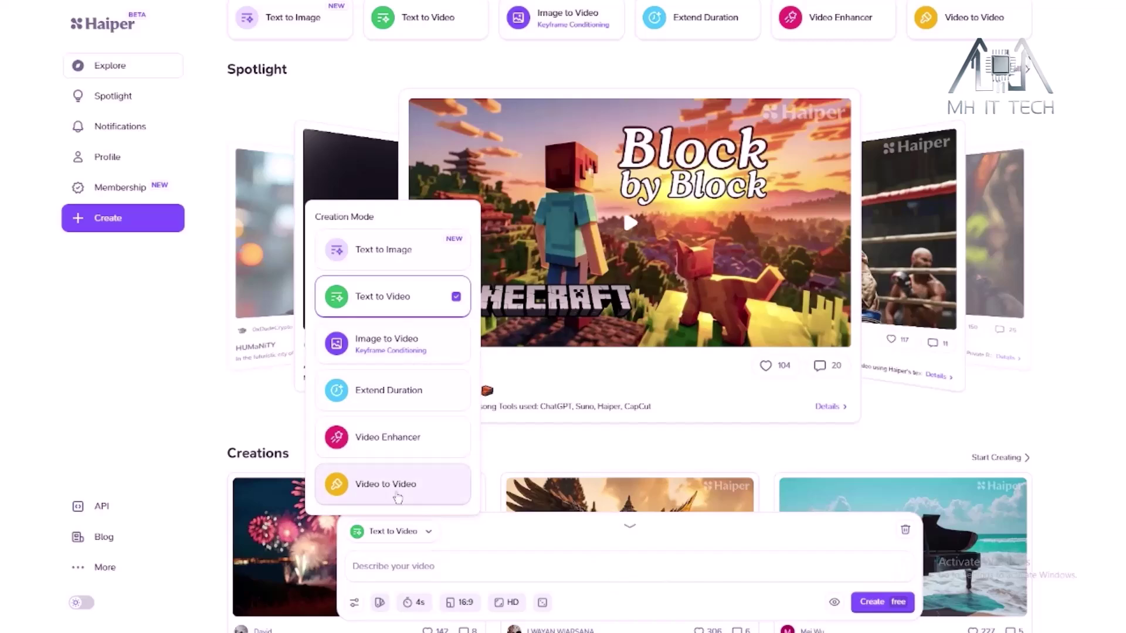
{"action": "scroll", "coordinate": [218, 416], "scroll_direction": "up", "scroll_amount": 1}
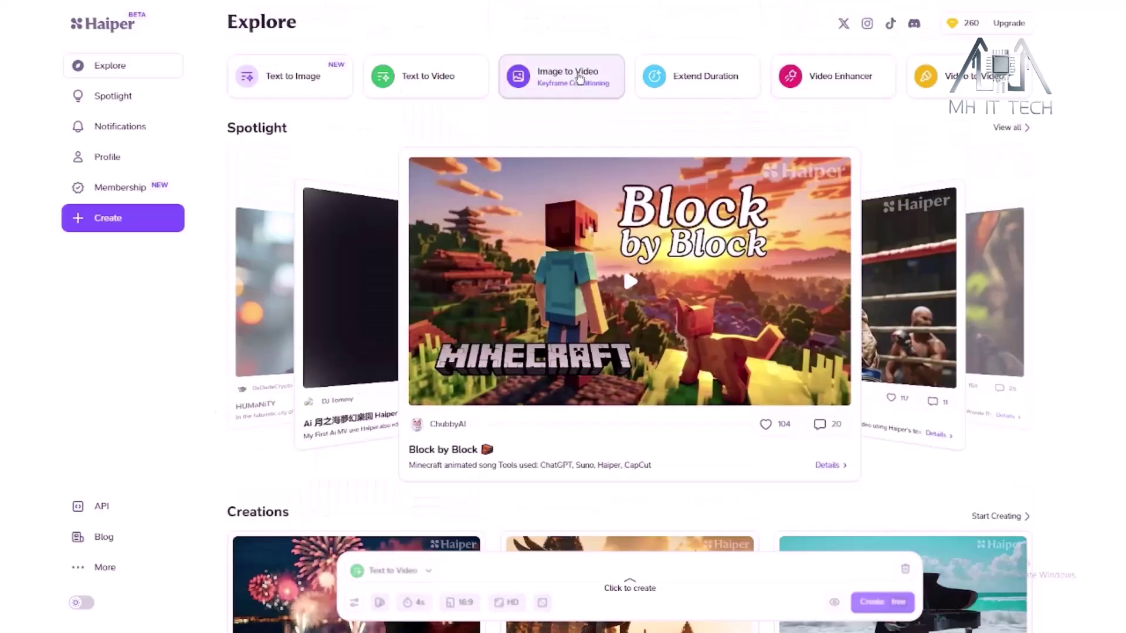
Step: Upload the baby panda image as the first frame in Image to Video with the prompt "the baby panda is moving"
{"action": "left_click", "coordinate": [580, 77]}
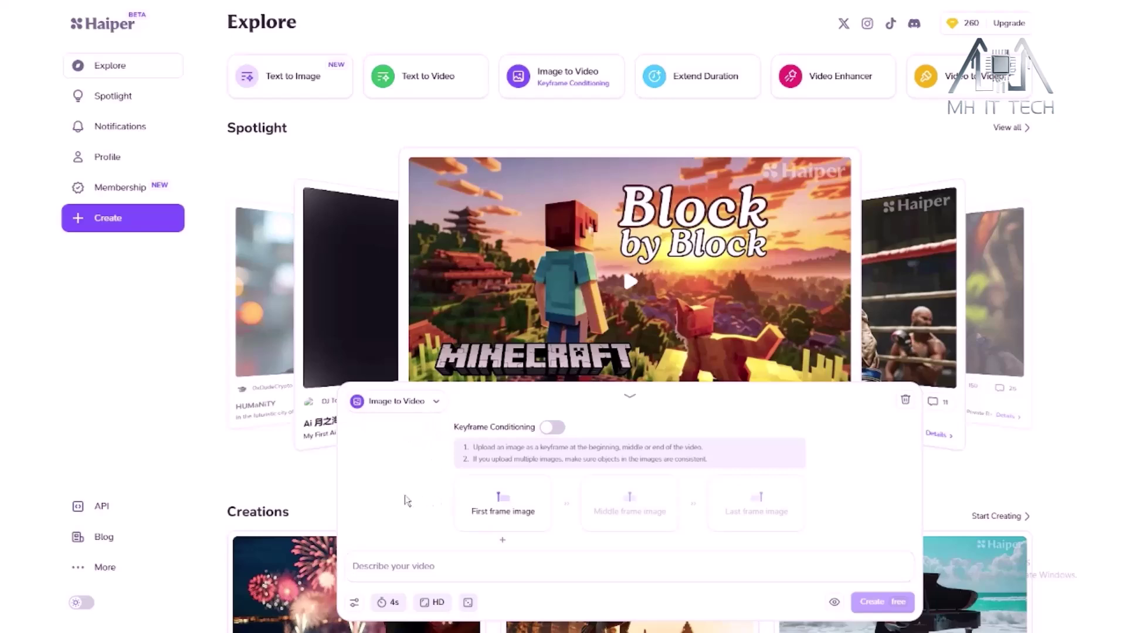
{"action": "left_click", "coordinate": [488, 514]}
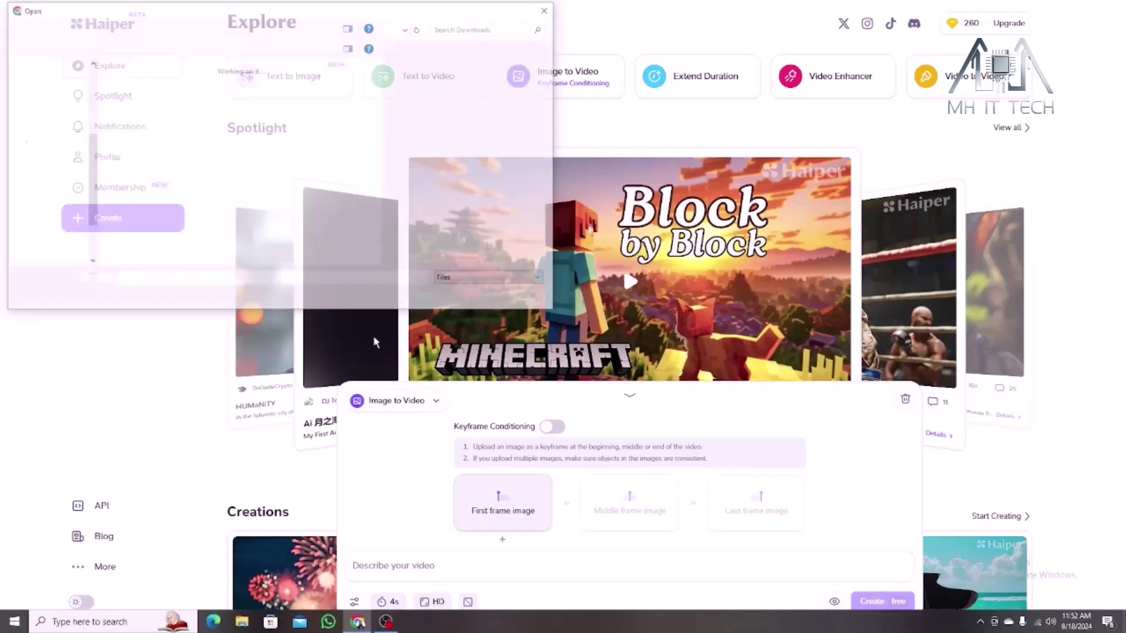
{"action": "double_click", "coordinate": [262, 228]}
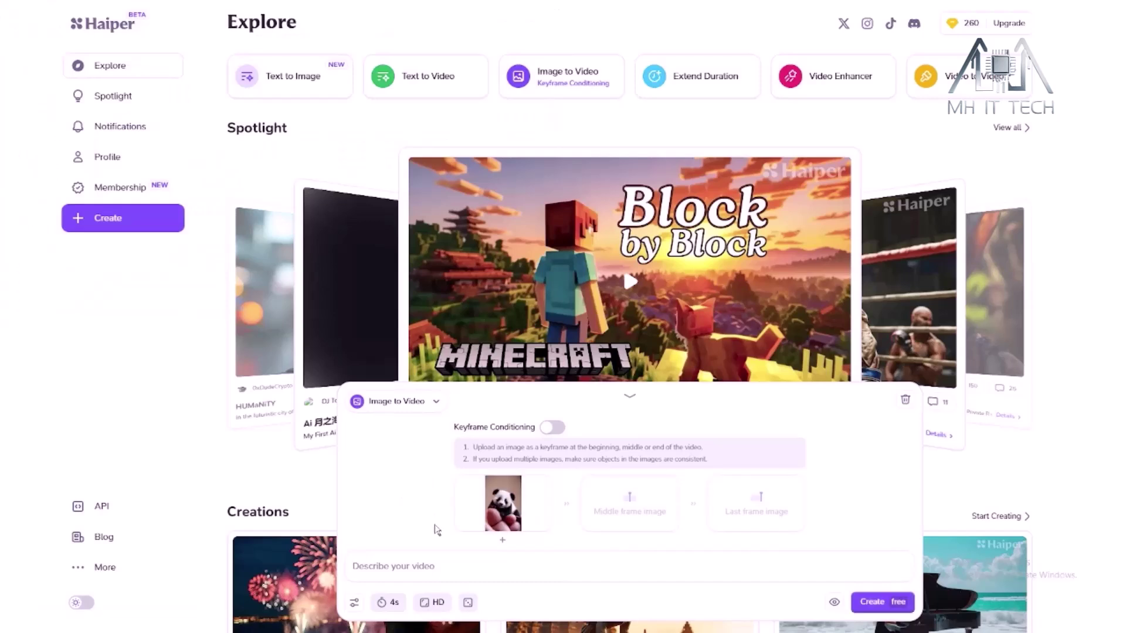
{"action": "left_click", "coordinate": [409, 569]}
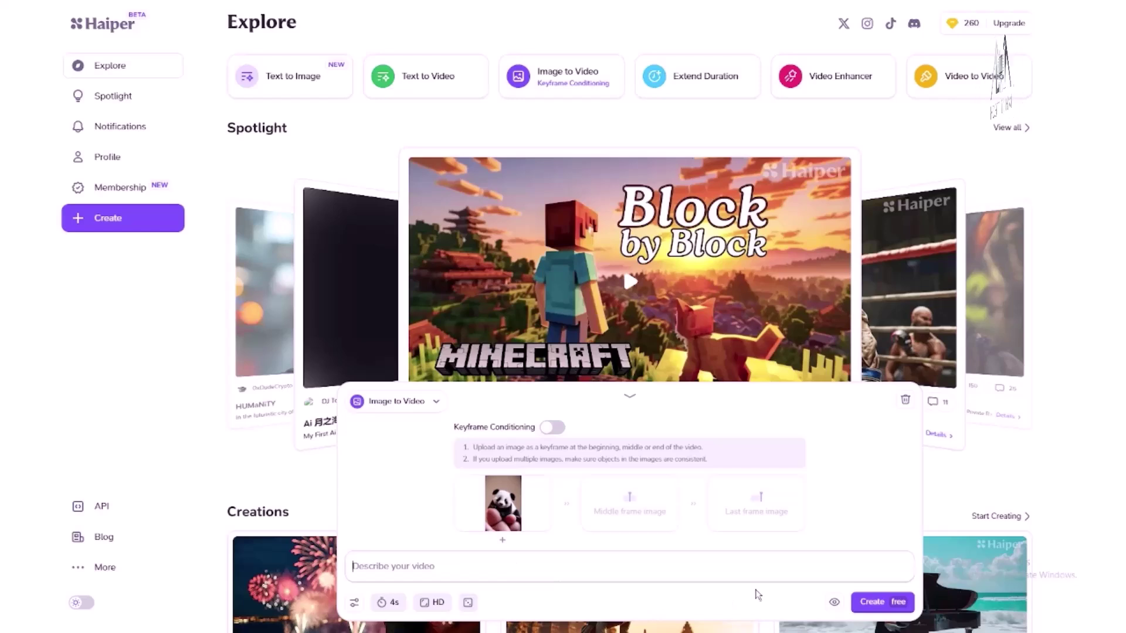
{"action": "type", "text": "the baby panda is moving"}
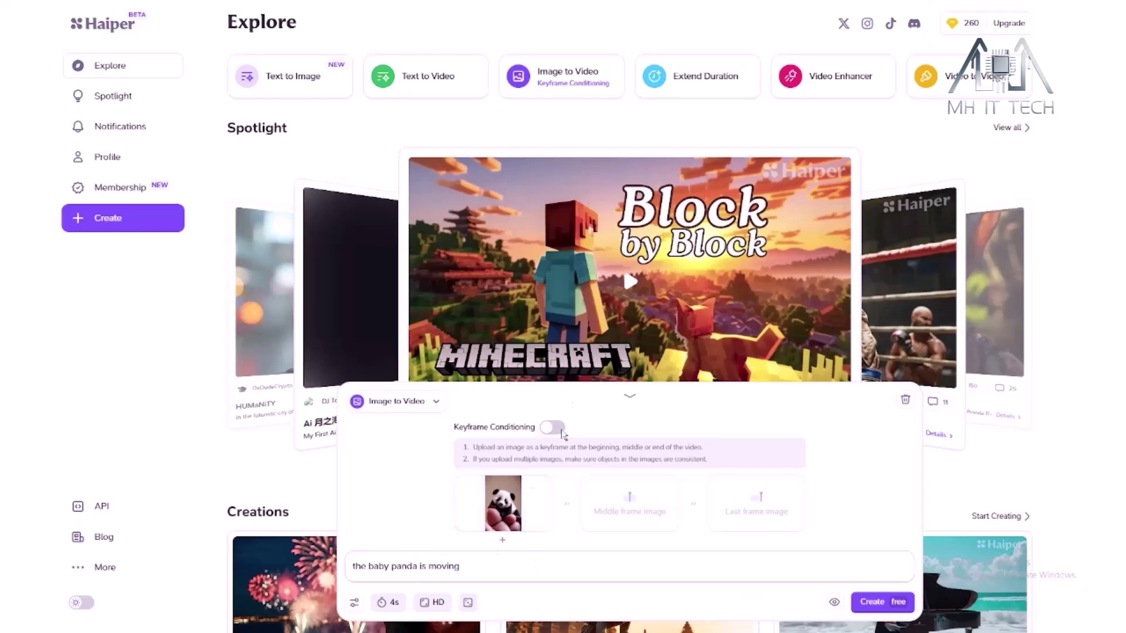
Step: Set the panda video's duration to 8s and create it in HD
{"action": "left_click", "coordinate": [384, 604]}
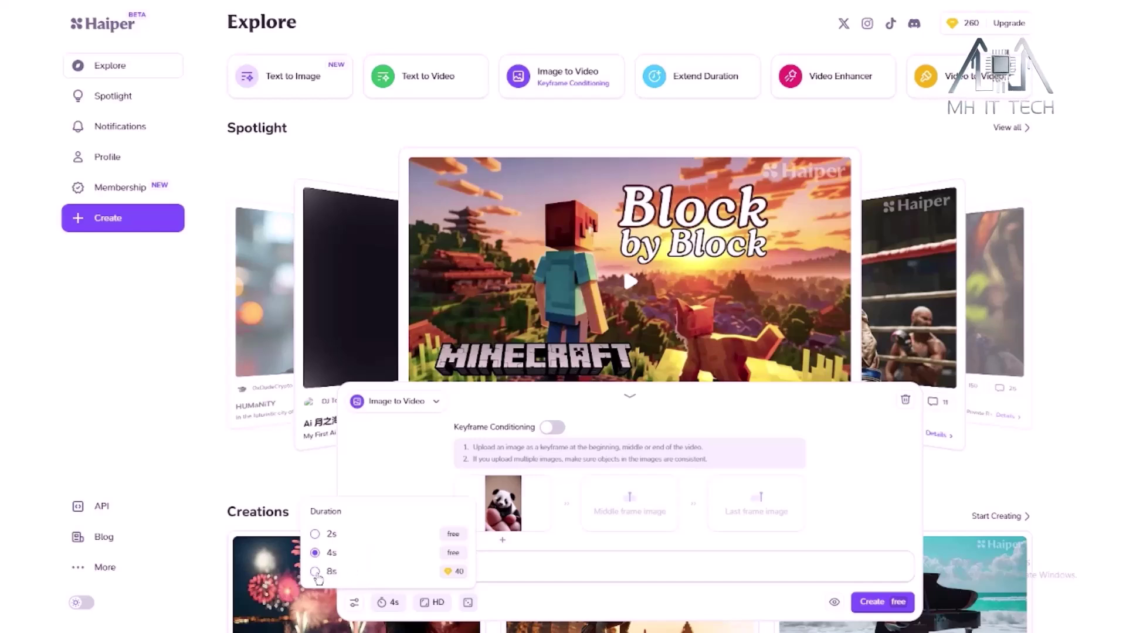
{"action": "left_click", "coordinate": [315, 572]}
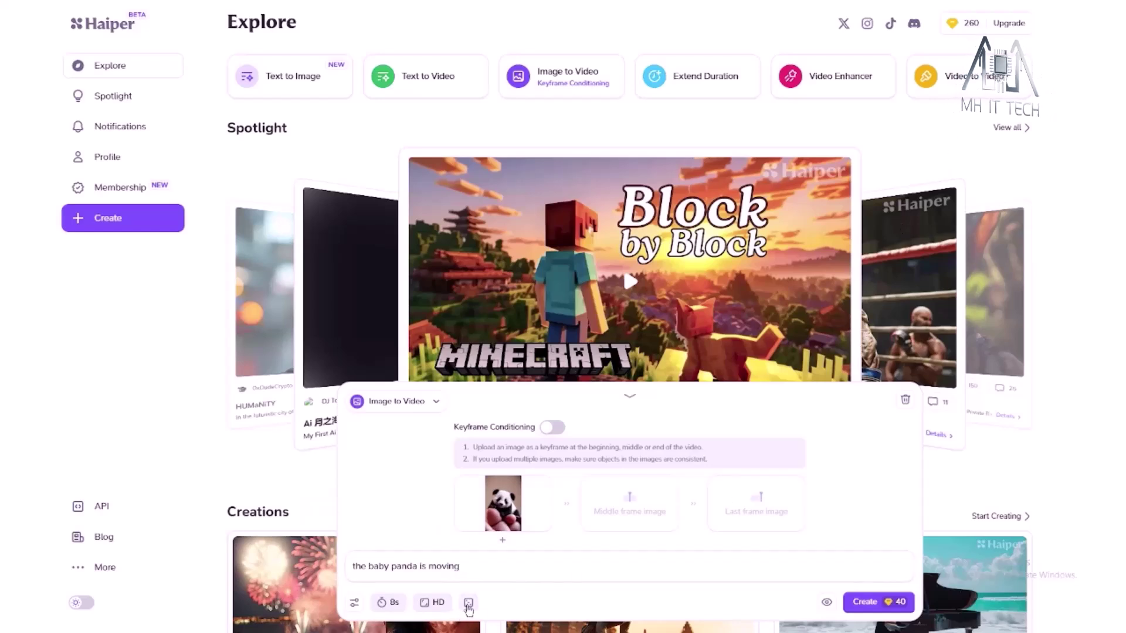
{"action": "left_click", "coordinate": [469, 602]}
{"action": "left_click", "coordinate": [389, 511]}
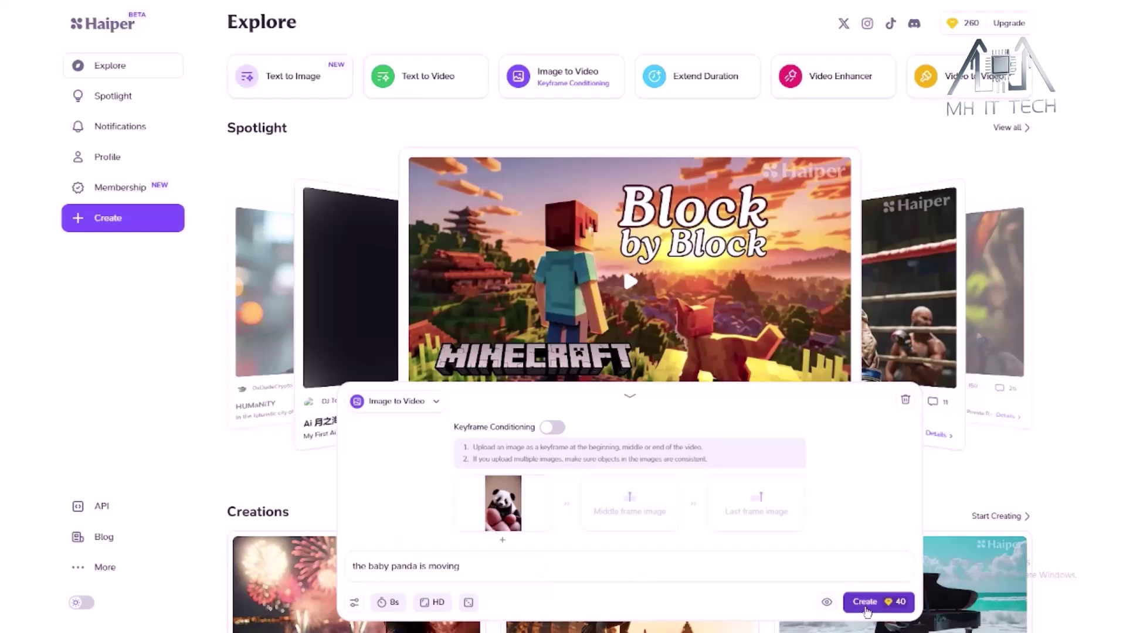
{"action": "left_click", "coordinate": [865, 602]}
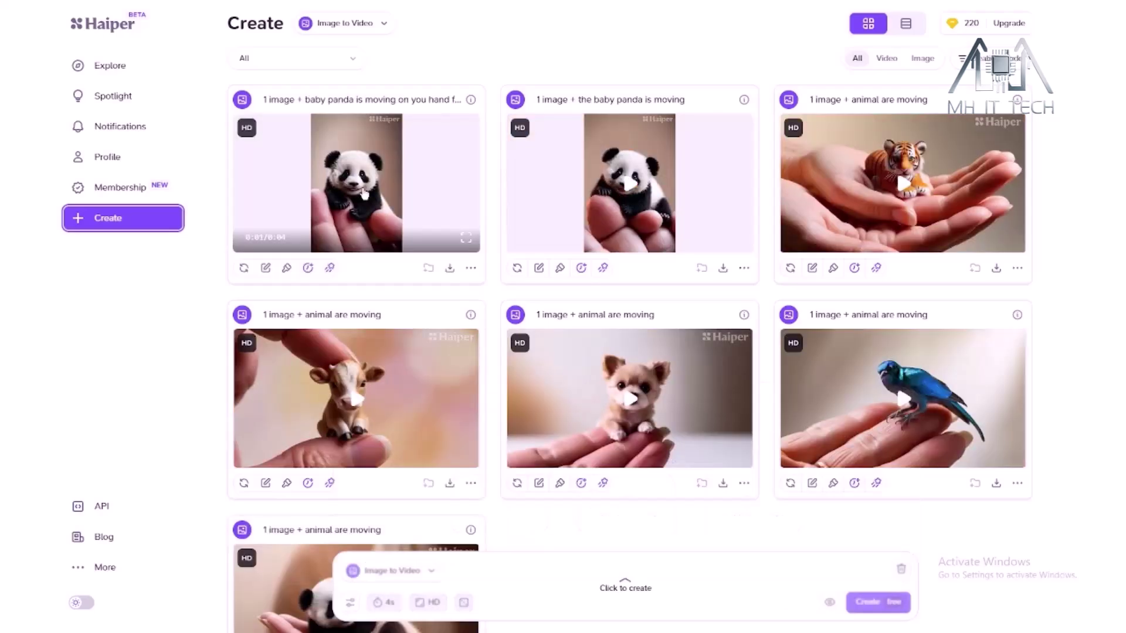
Step: Watch the first baby panda video and the blue bird video in full screen, returning to the creations list after each
{"action": "double_click", "coordinate": [365, 194]}
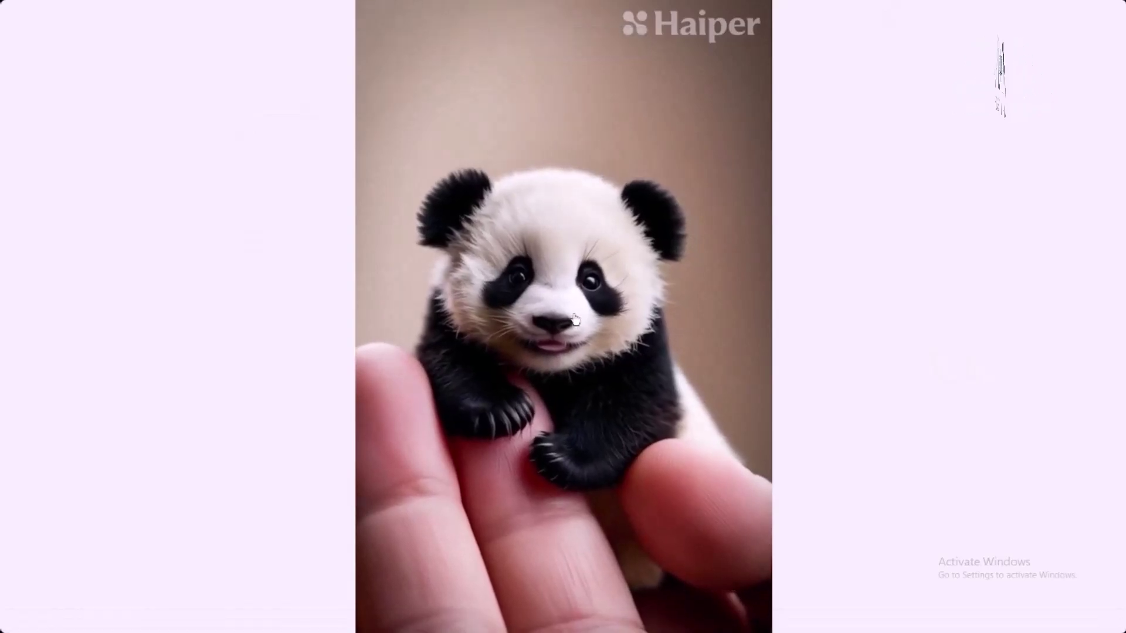
{"action": "double_click", "coordinate": [575, 320]}
{"action": "double_click", "coordinate": [893, 375]}
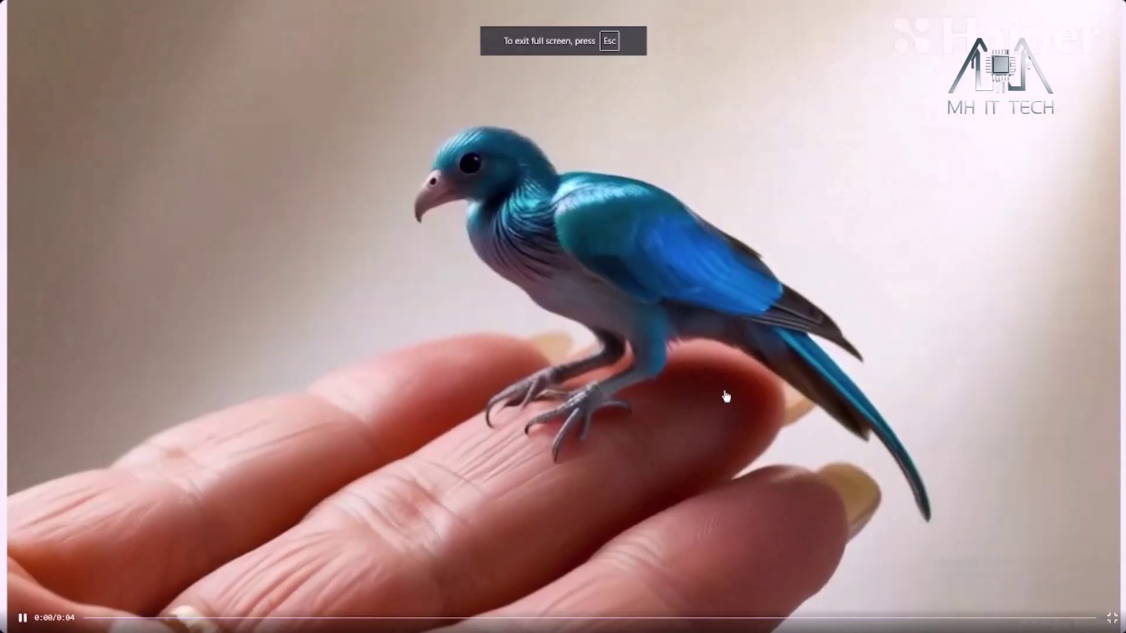
{"action": "double_click", "coordinate": [726, 396]}
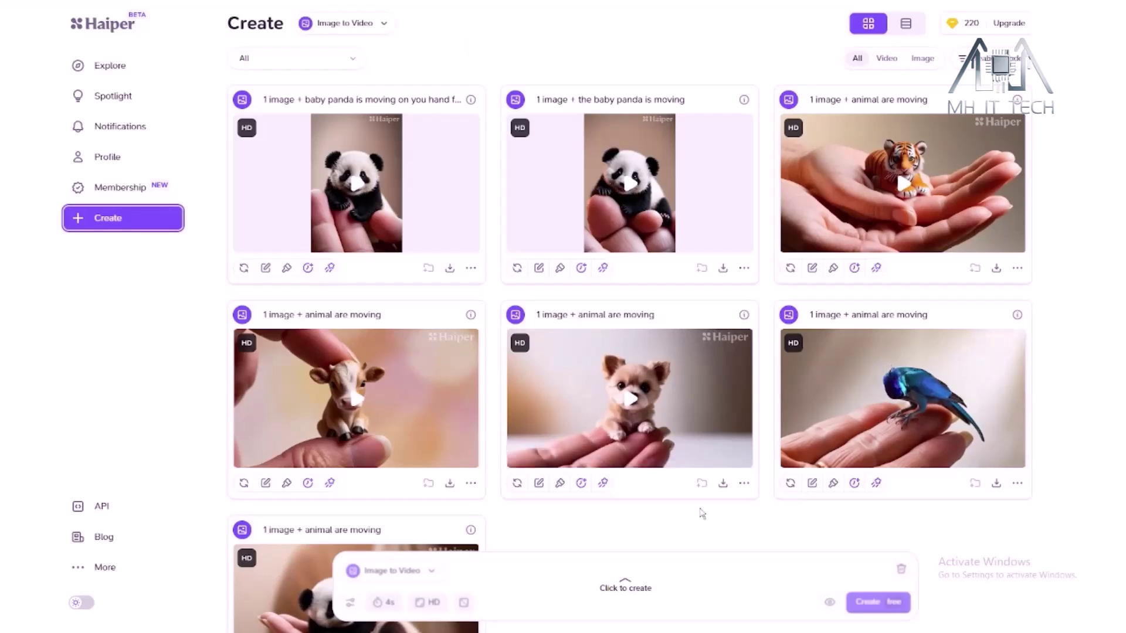
{"action": "mouse_move", "coordinate": [445, 271]}
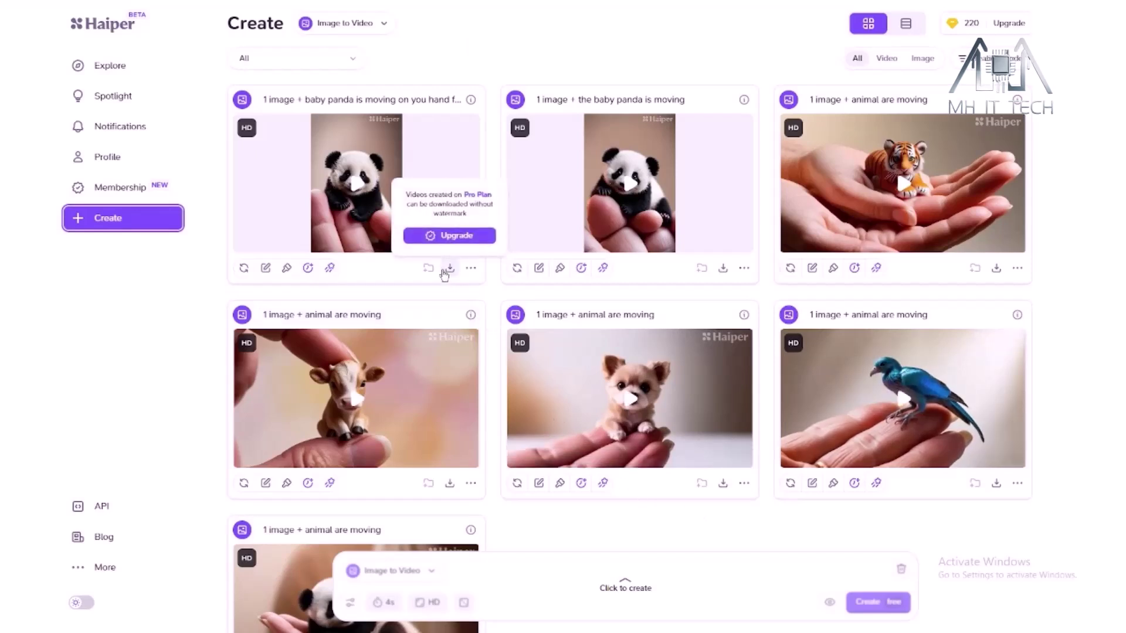